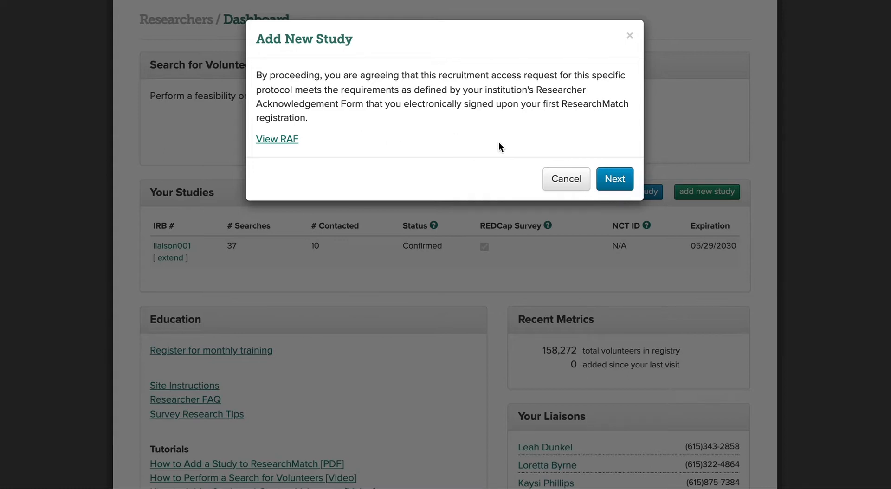
- Accept the Add New Study acknowledgement to reach Step 1 of the study form
left_click(615, 180)
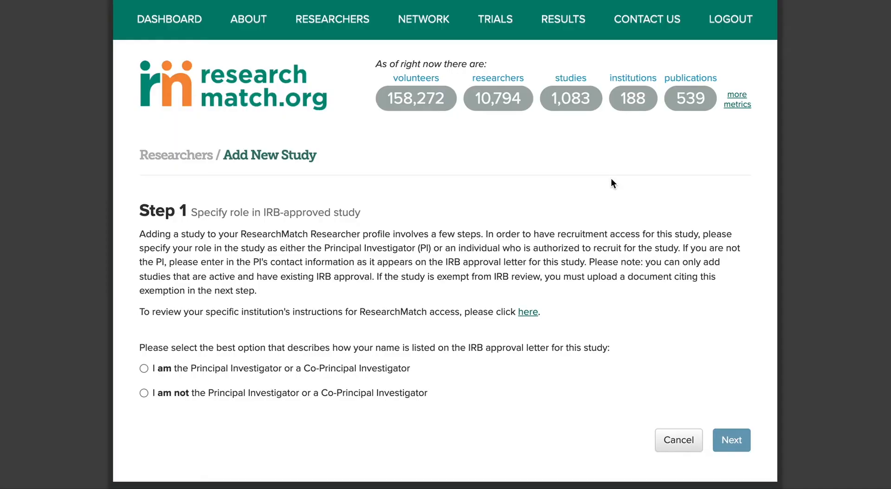
- Set your role to 'I am not the Principal Investigator or a Co-Principal Investigator'
scroll(300, 348, "down", 2)
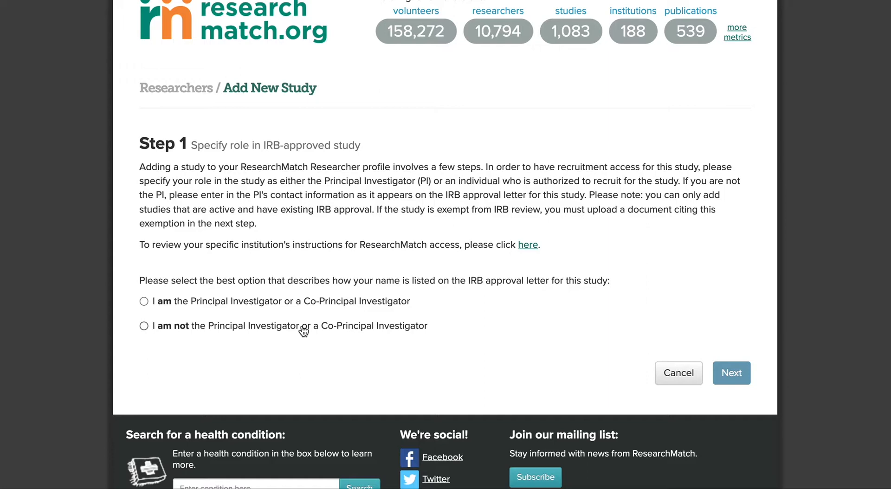
left_click(309, 304)
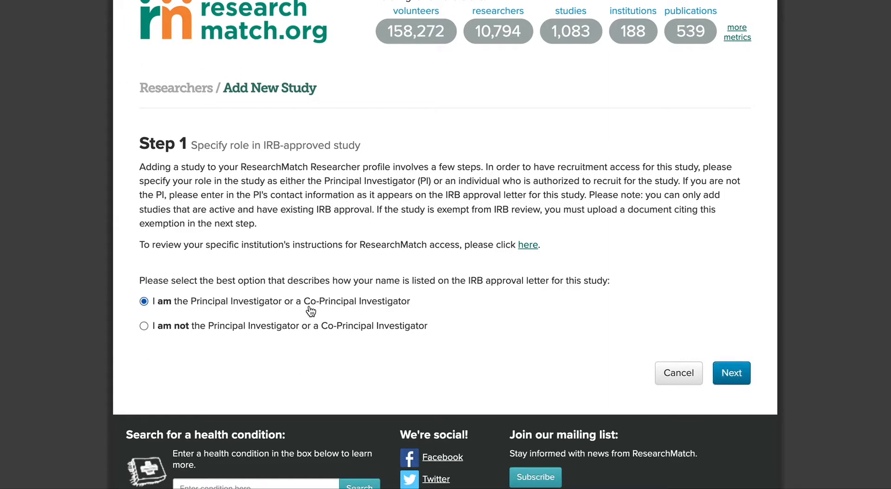
left_click(307, 327)
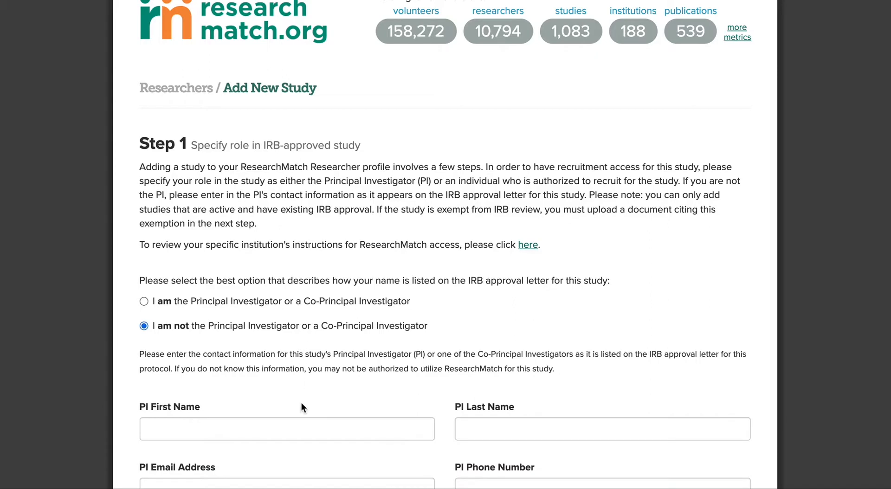
scroll(302, 402, "down", 2)
- Fill in the PI's first name, last name and e-mail, repeating the e-mail in the phone field
left_click(294, 335)
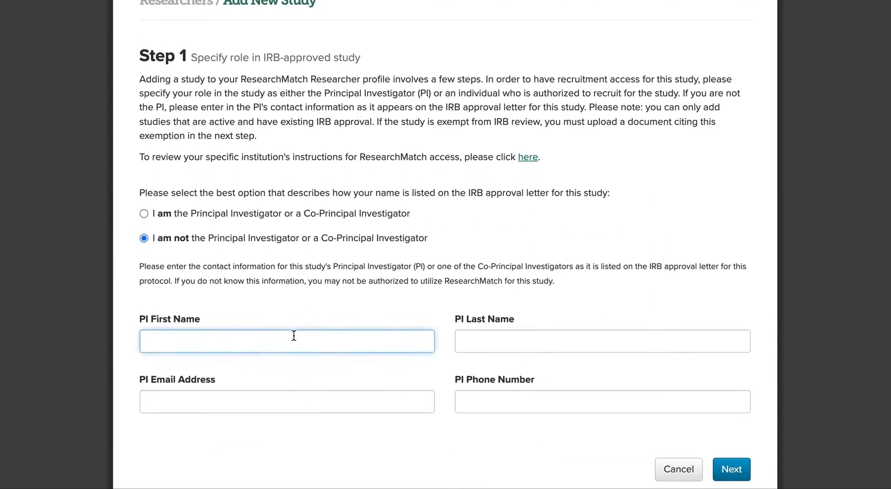
type("Research")
key("Tab")
type("Match")
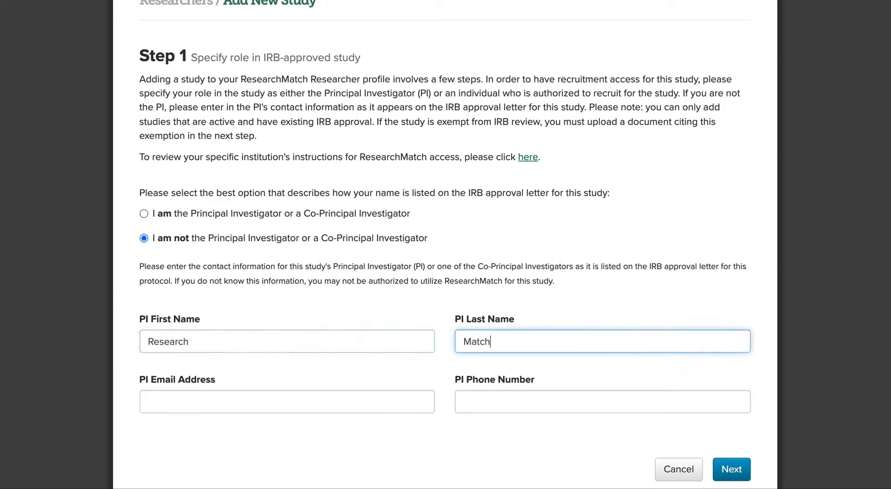
key("Tab")
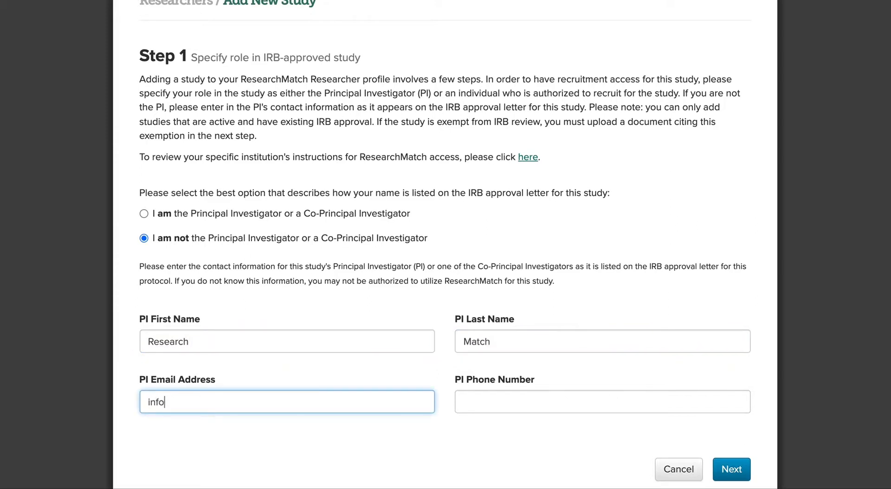
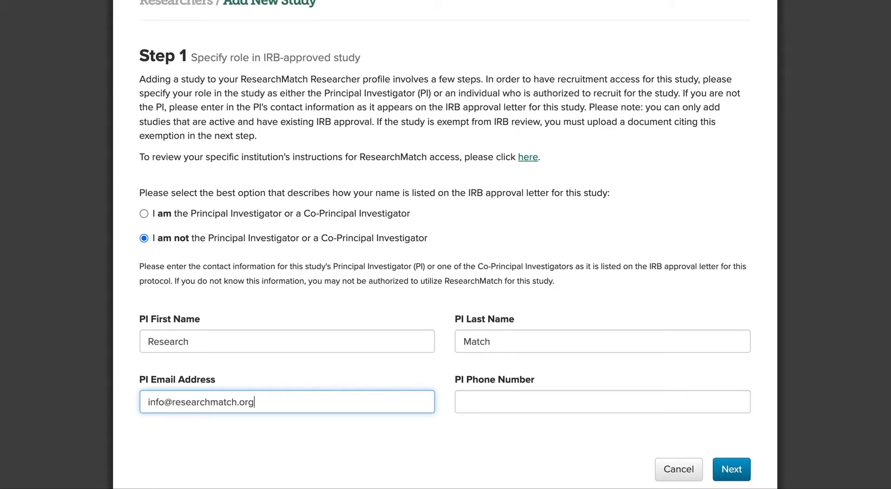
key("Tab")
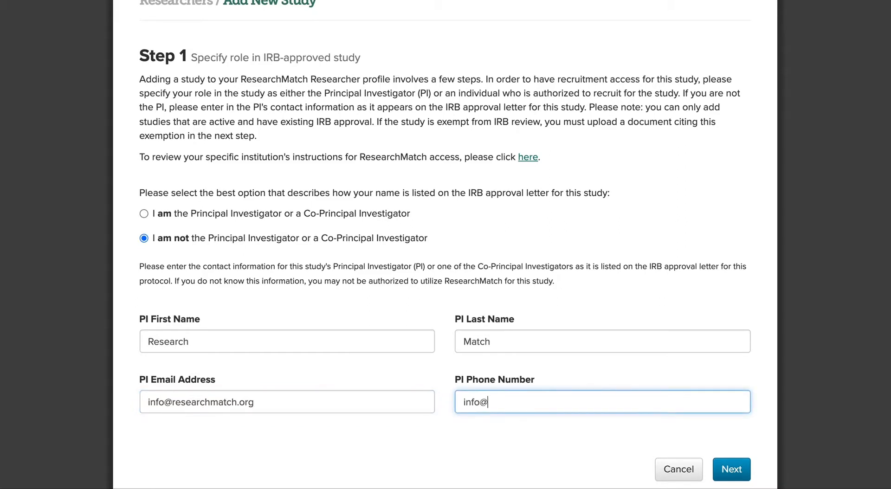
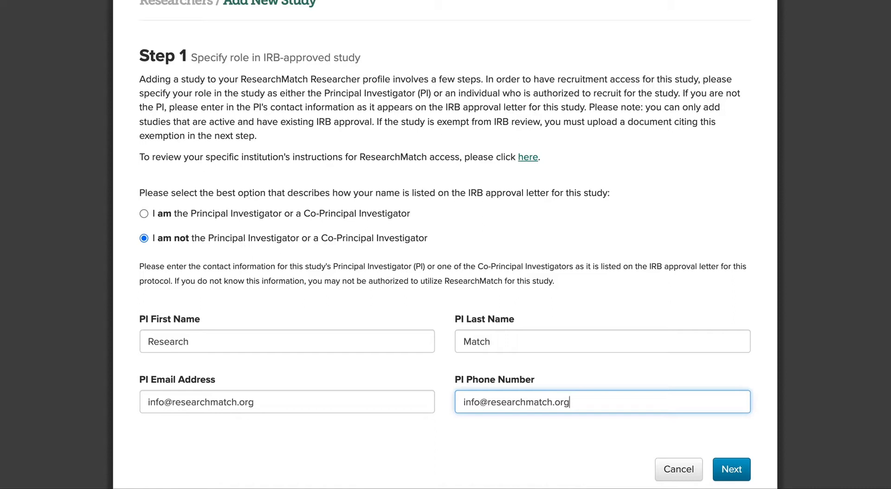
scroll(572, 392, "down", 1)
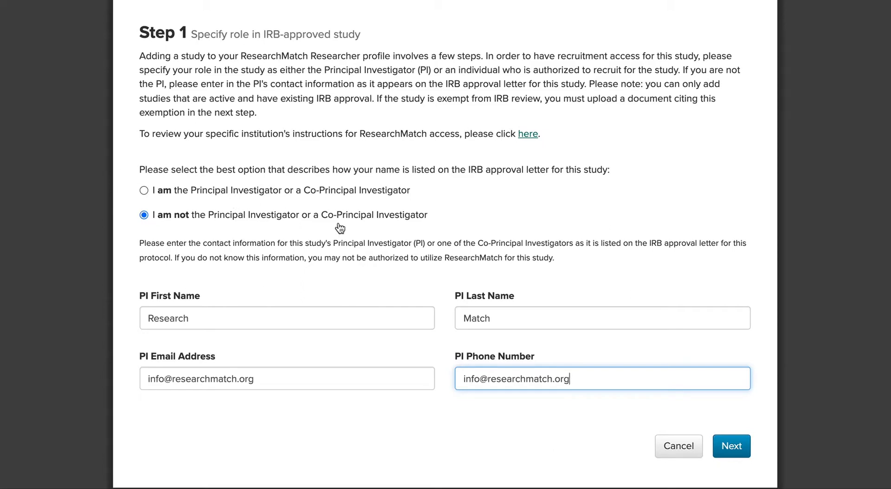
- Advance to Step 2 and enter 'IRB ResearchMatch' as the IRB number
left_click(732, 448)
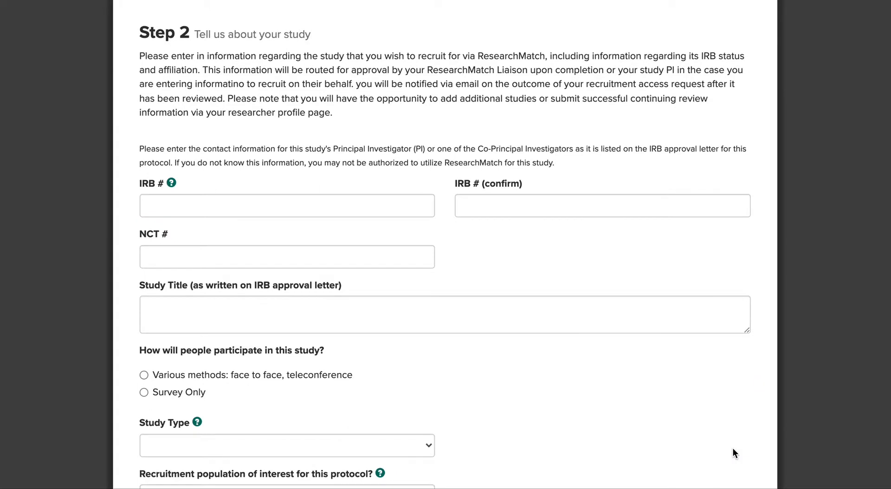
left_click(228, 210)
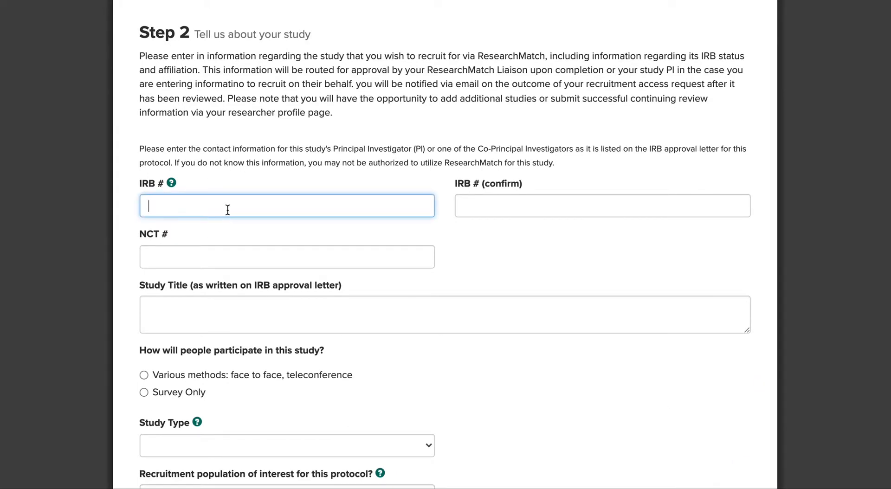
type("IRB ResearchMatch")
key("Tab")
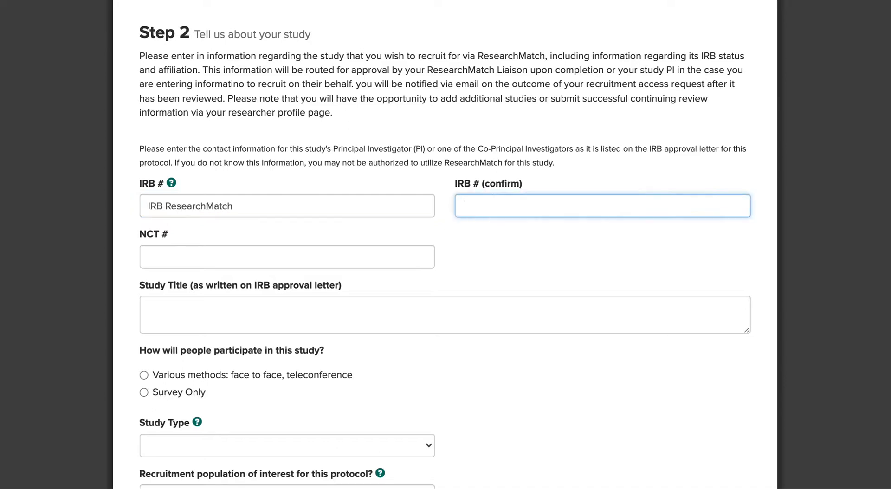
type("IRB ResearchMatch")
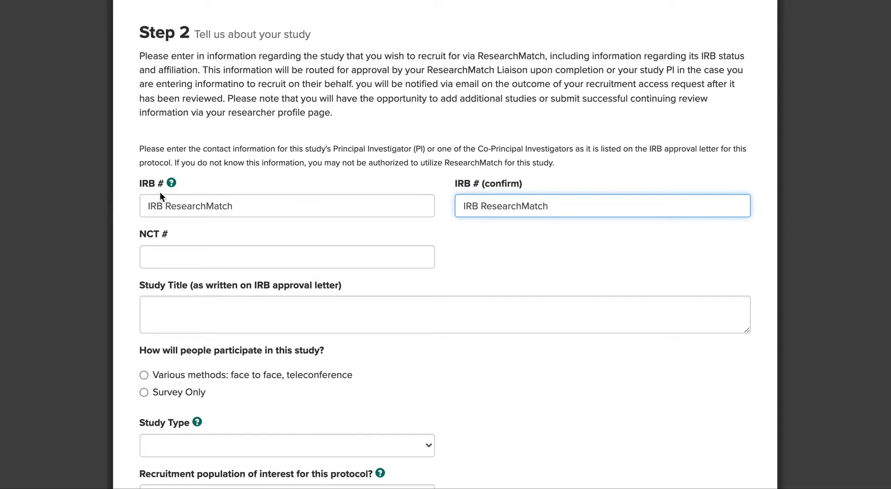
- Paste 'Impact of Using ResarchMatch on Study Recruitment' as the study title
left_click(190, 327)
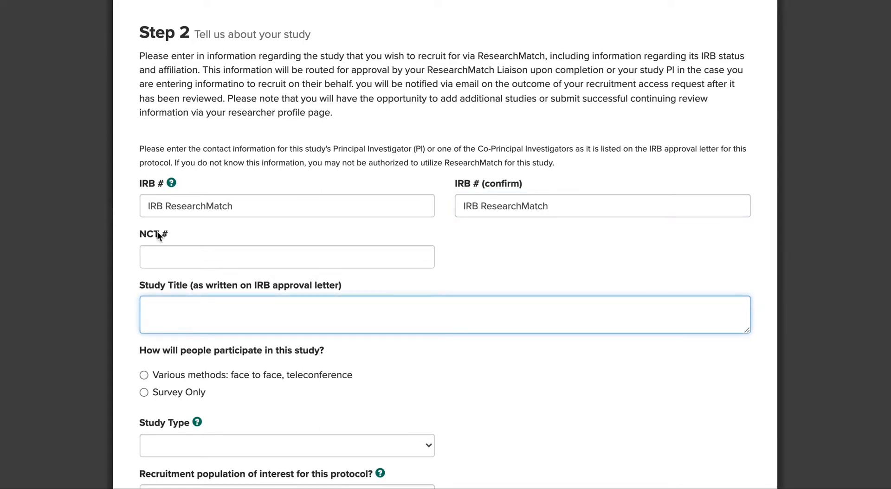
type("Impact of Using ResarchMatch on Study Recruitment")
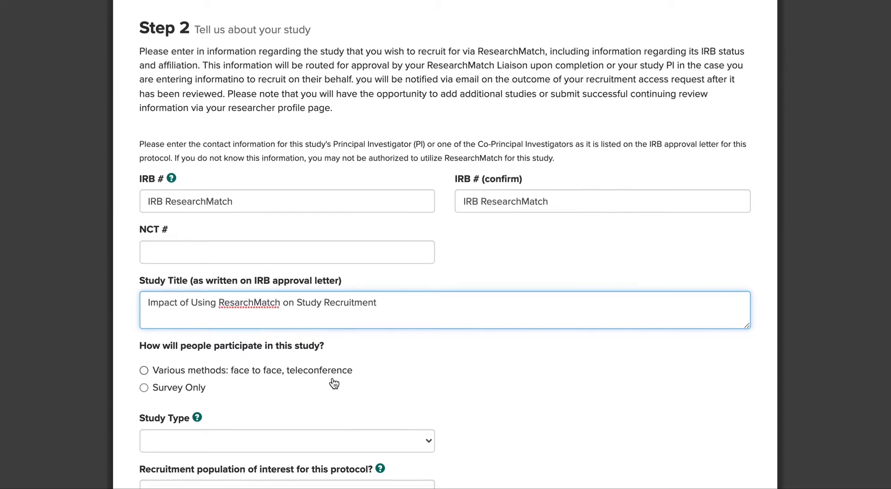
scroll(334, 383, "down", 2)
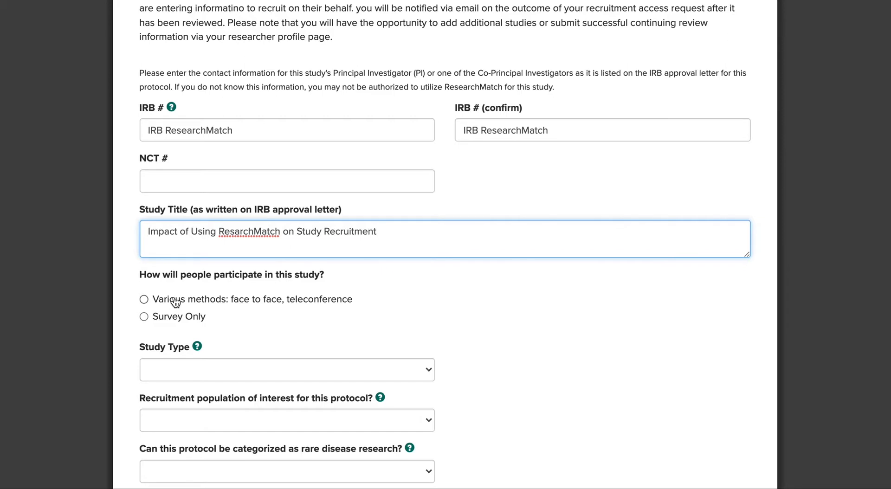
- Choose face-to-face/teleconference participation and answer Yes to using a REDCap pre-screening survey
left_click(176, 302)
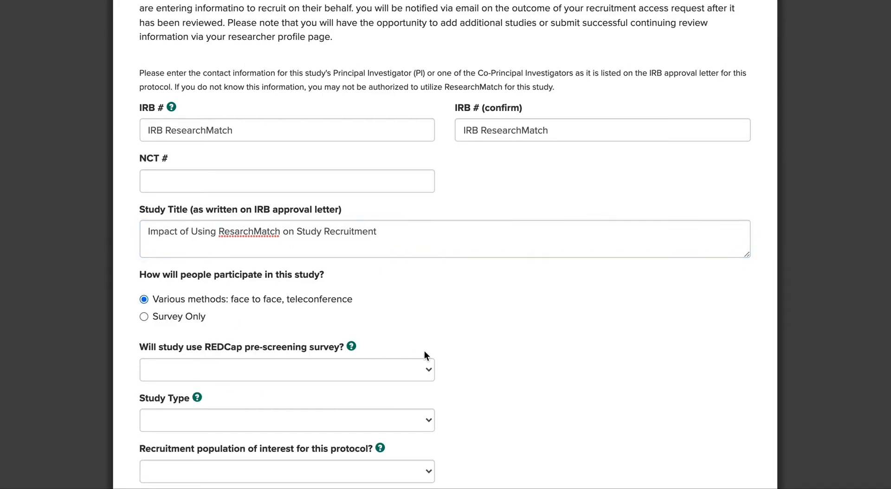
scroll(499, 393, "down", 1)
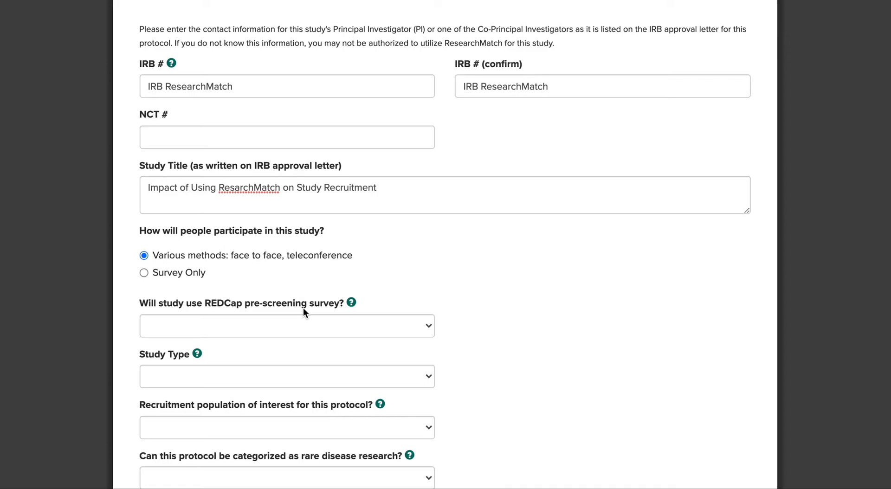
left_click(288, 327)
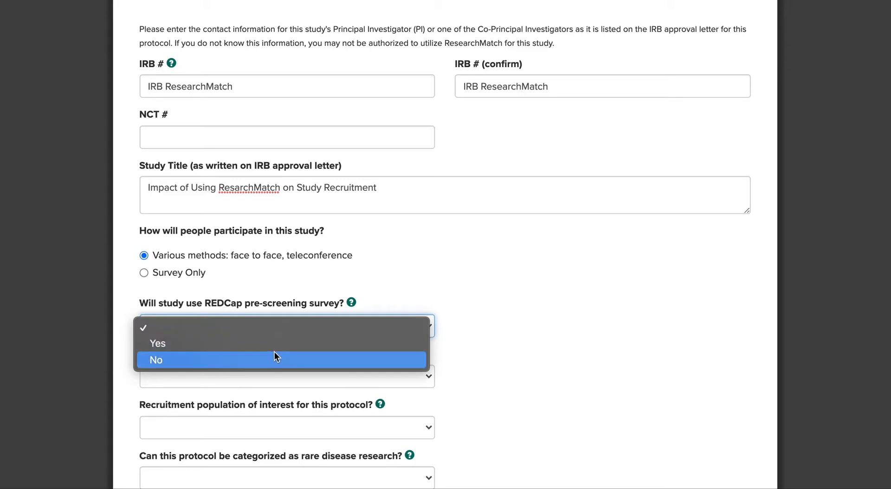
left_click(275, 346)
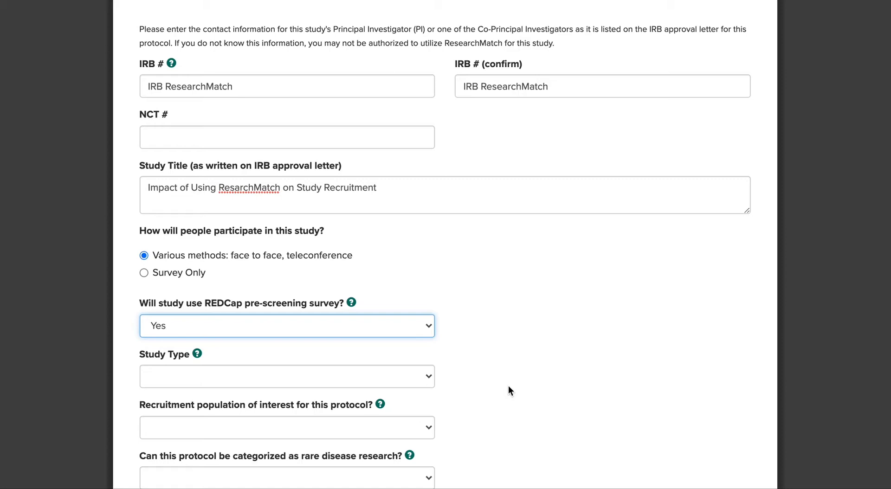
scroll(509, 389, "down", 2)
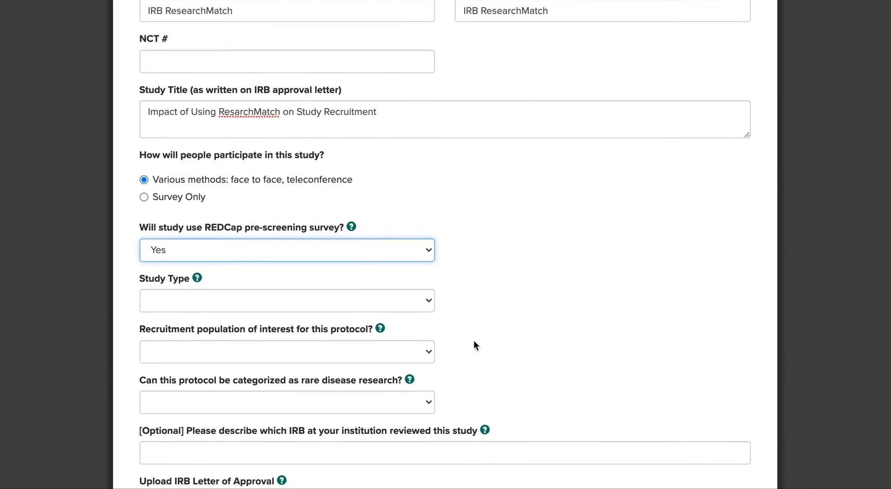
- Set study type to Observational Study, recruitment population to Adult, and rare disease to No
left_click(410, 309)
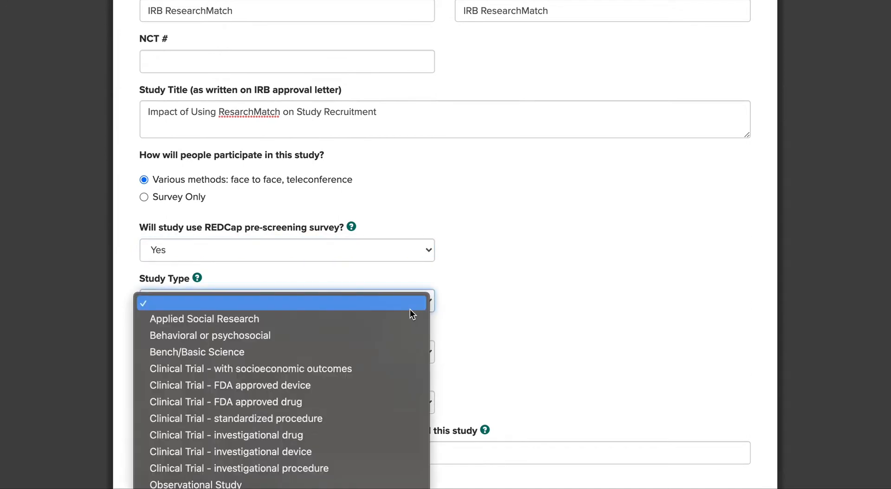
scroll(391, 375, "down", 1)
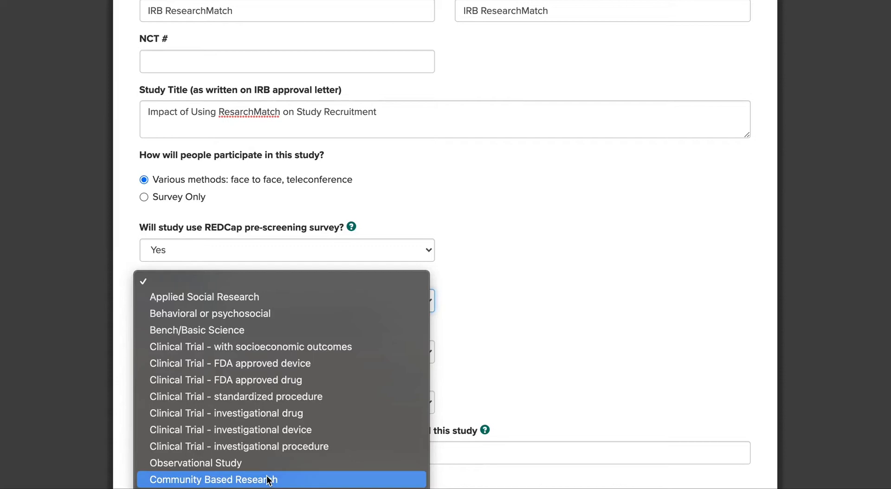
left_click(297, 463)
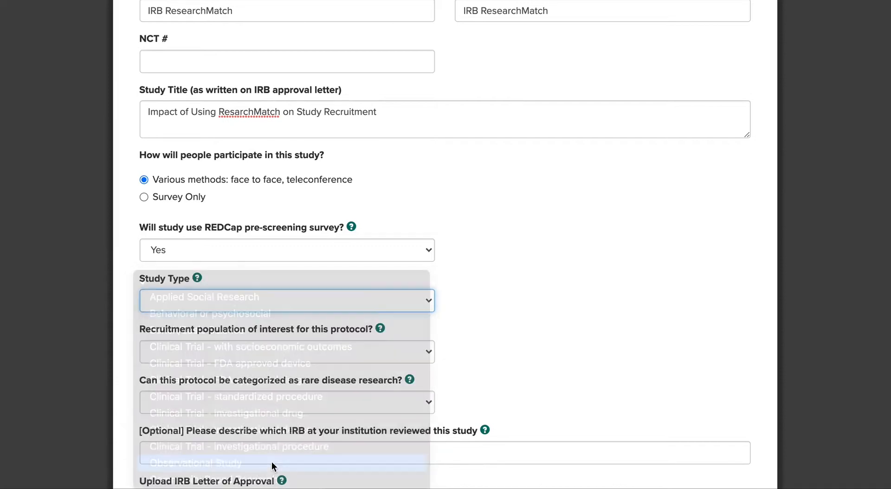
left_click(308, 355)
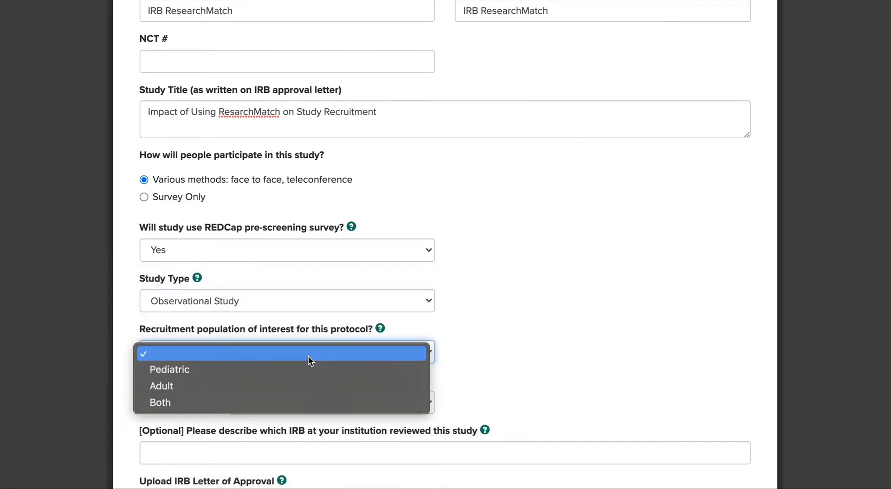
left_click(290, 385)
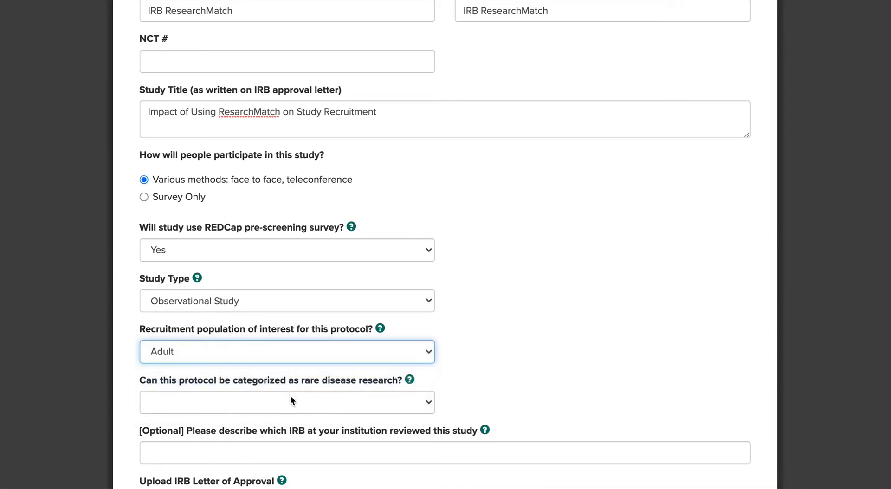
left_click(290, 399)
left_click(274, 438)
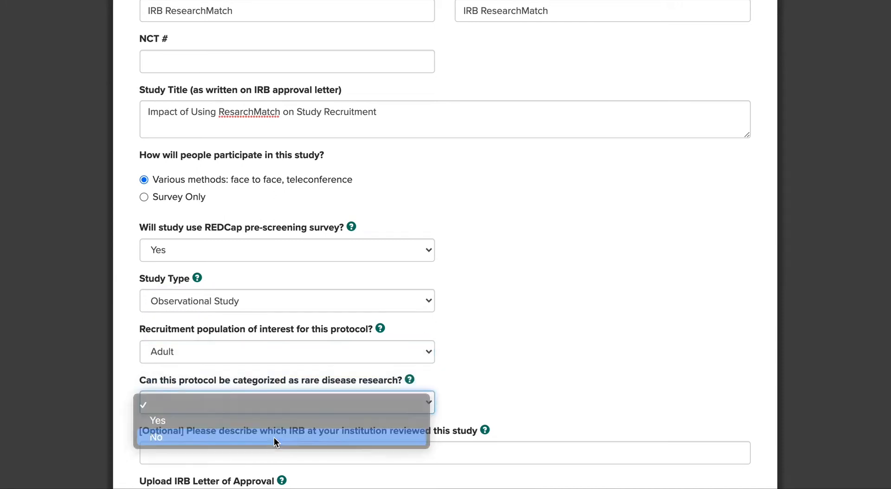
scroll(273, 439, "down", 2)
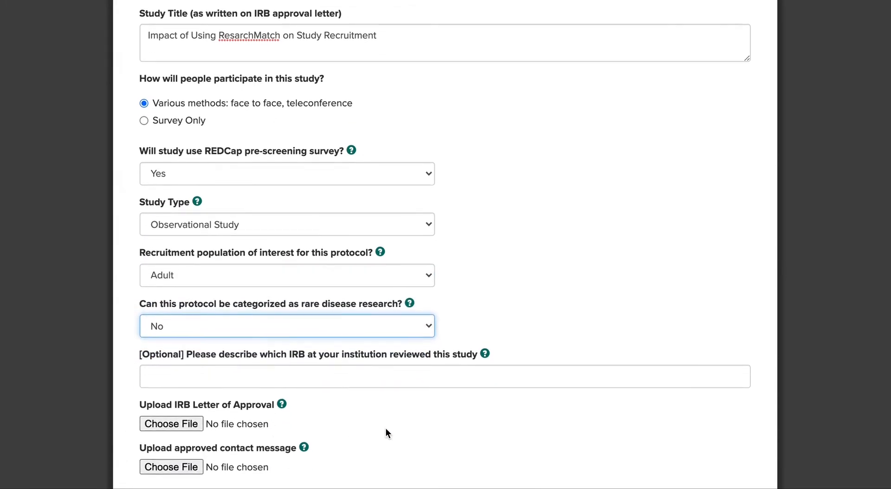
scroll(386, 428, "down", 1)
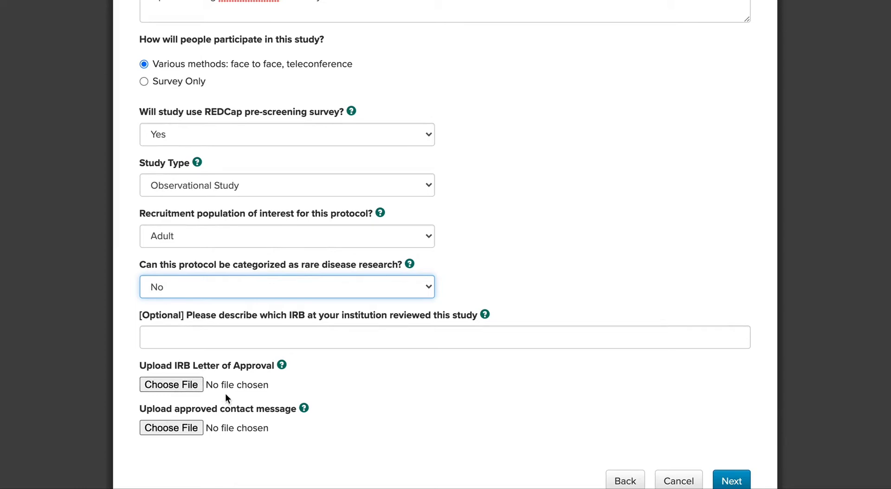
- Attach the IRB approval letter and contact-message PDF, then submit the study
left_click(195, 385)
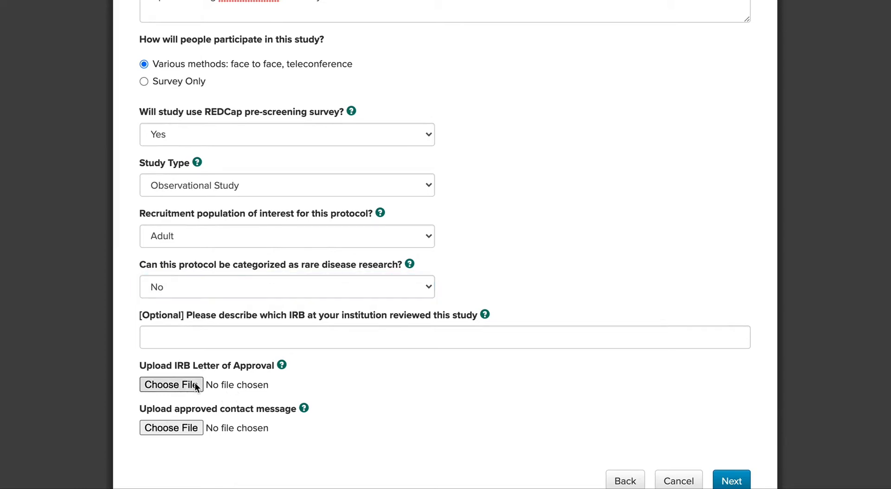
key("Escape")
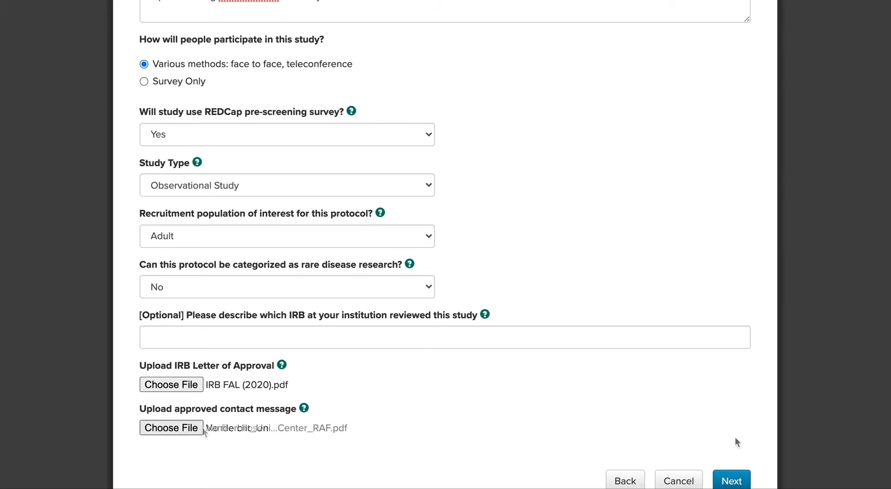
scroll(735, 441, "down", 2)
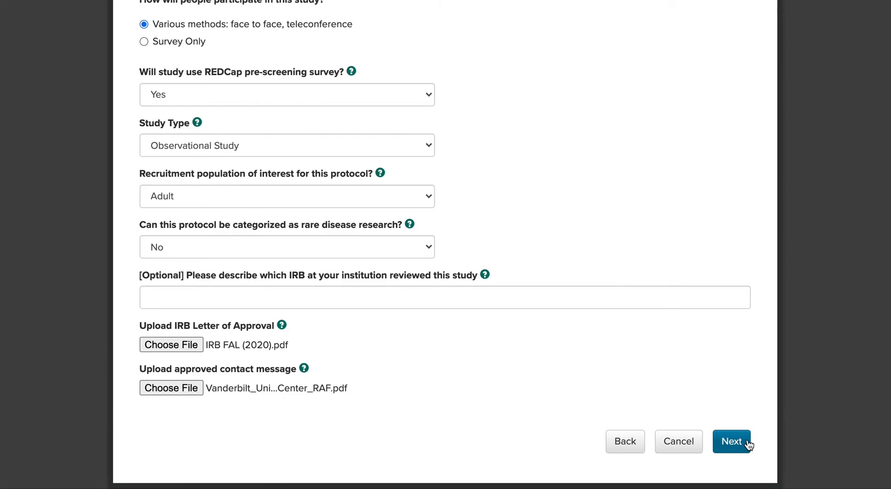
left_click(732, 442)
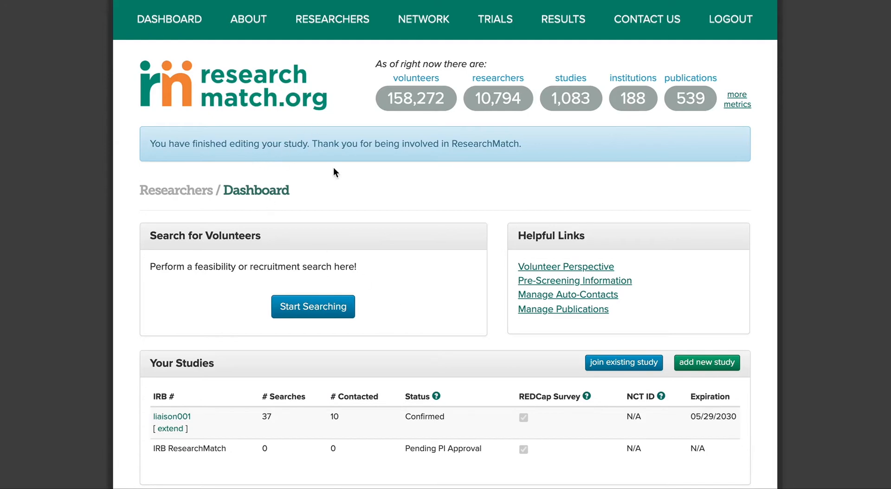
- Scroll the dashboard to review the newly added IRB ResearchMatch study
scroll(480, 374, "down", 1)
scroll(481, 374, "down", 1)
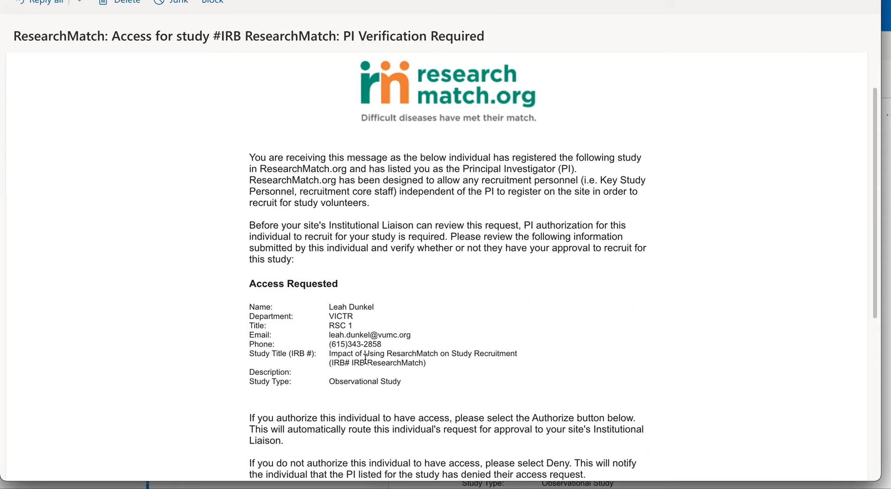
- Follow the e-mail's Authorize Access link to grant the requester access as PI
scroll(365, 359, "down", 1)
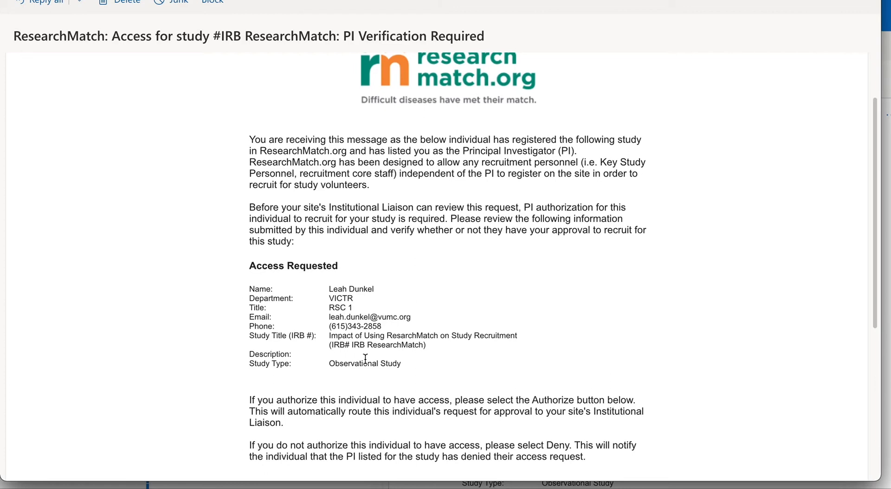
scroll(365, 358, "down", 5)
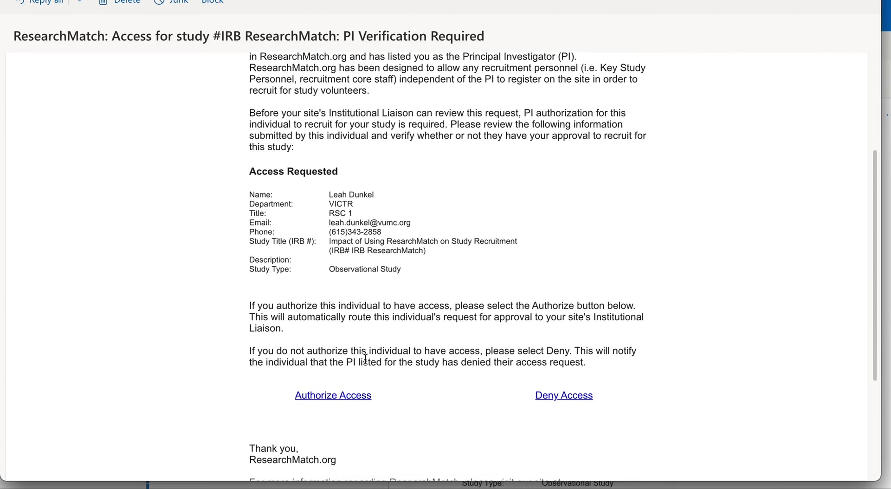
left_click(344, 397)
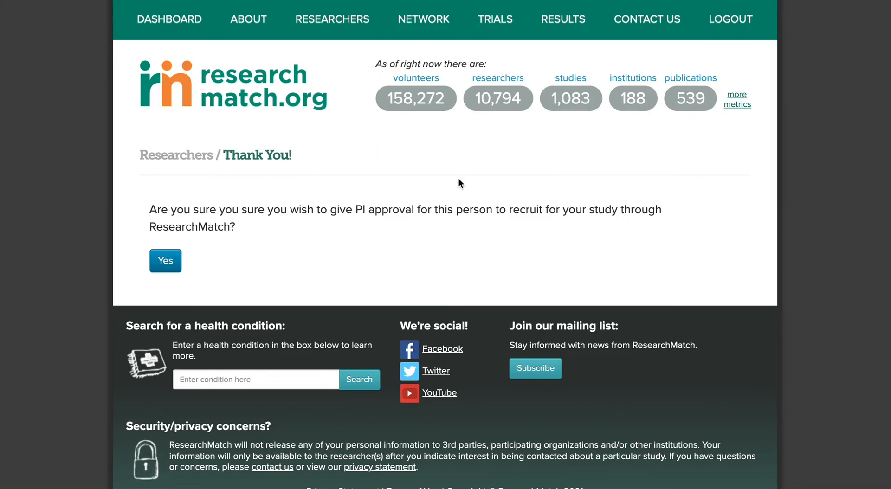
- Confirm PI approval and check IRB ResearchMatch's status in the Your Studies table
left_click(165, 262)
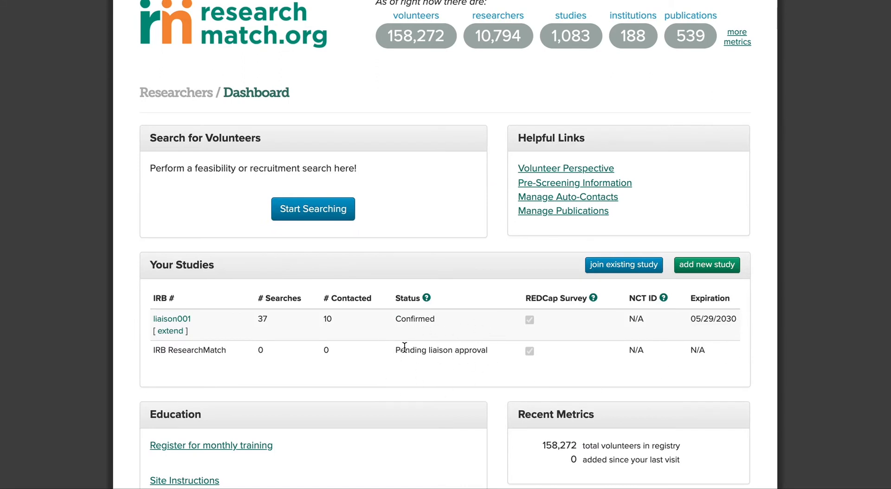
scroll(366, 177, "up", 3)
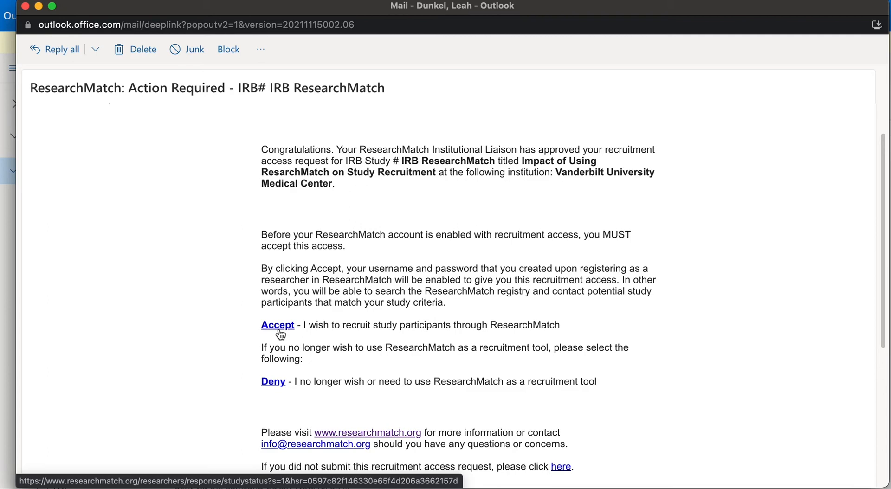
- Accept the liaison-approved recruitment access for IRB ResearchMatch on the Study Access page
left_click(279, 328)
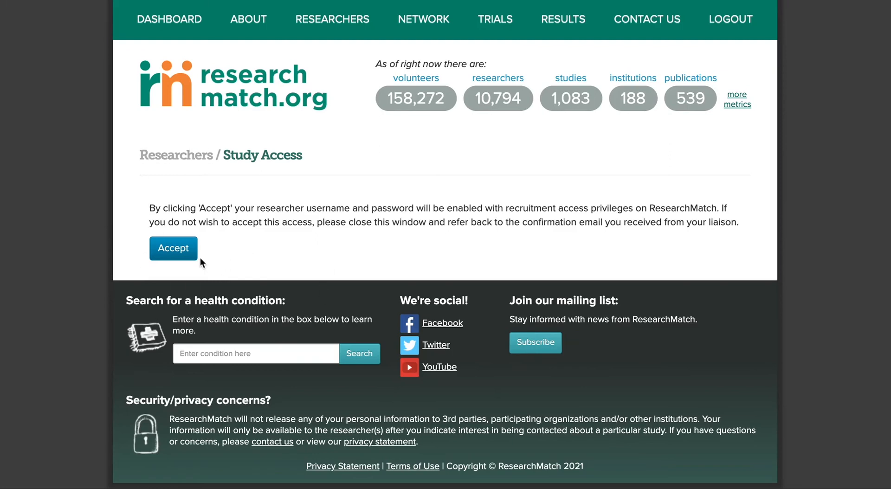
left_click(182, 255)
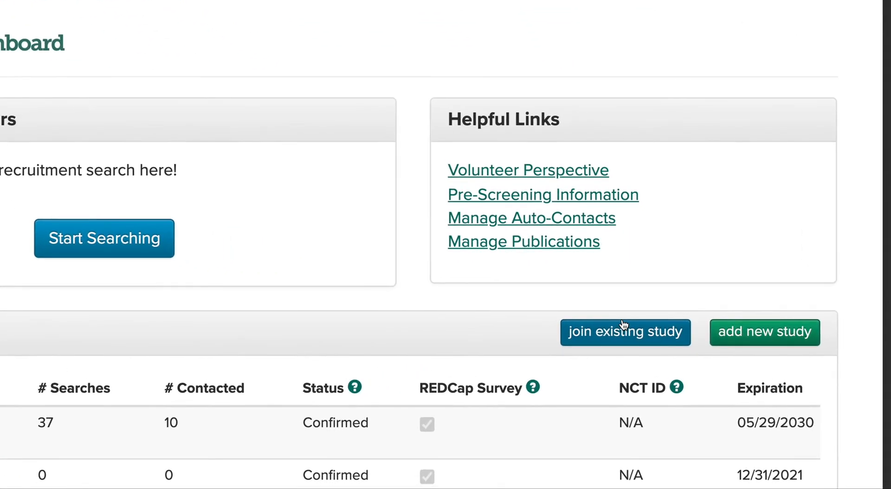
- Look up study 'IRB ResearchMatch' by IRB # in Join Existing Study to show its title and PI
left_click(624, 329)
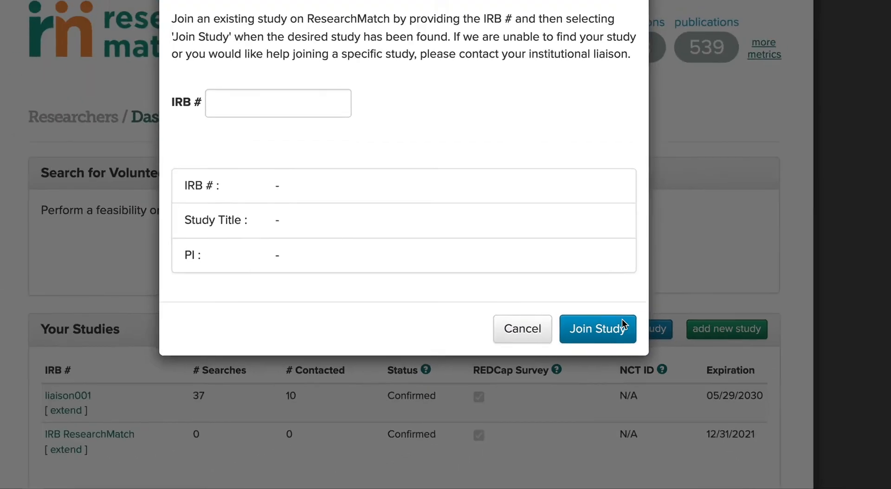
left_click(278, 102)
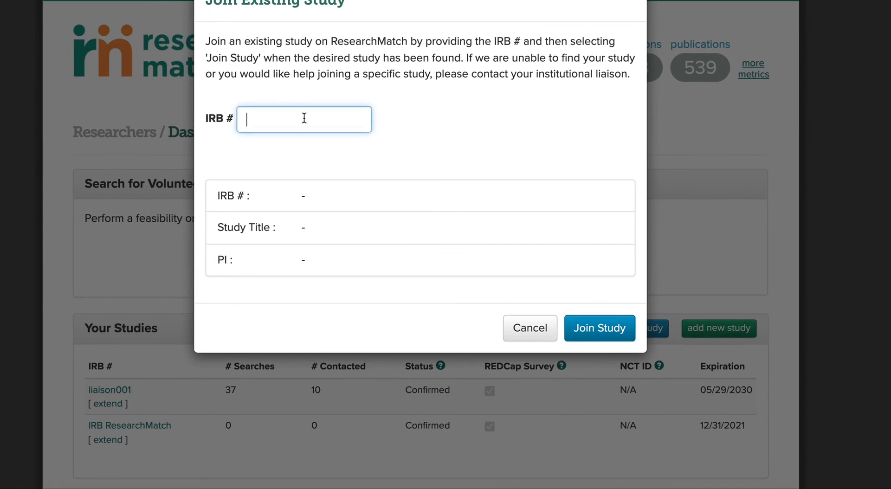
type("IRB ResearchMatch")
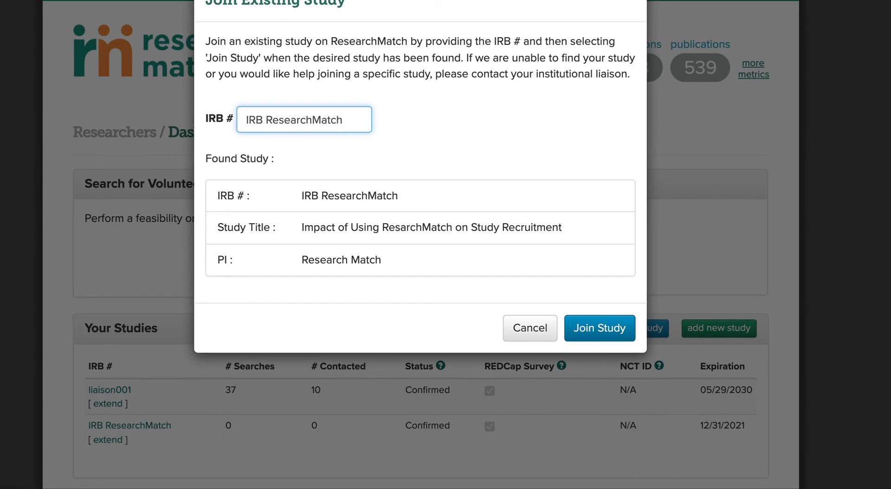
scroll(347, 172, "up", 1)
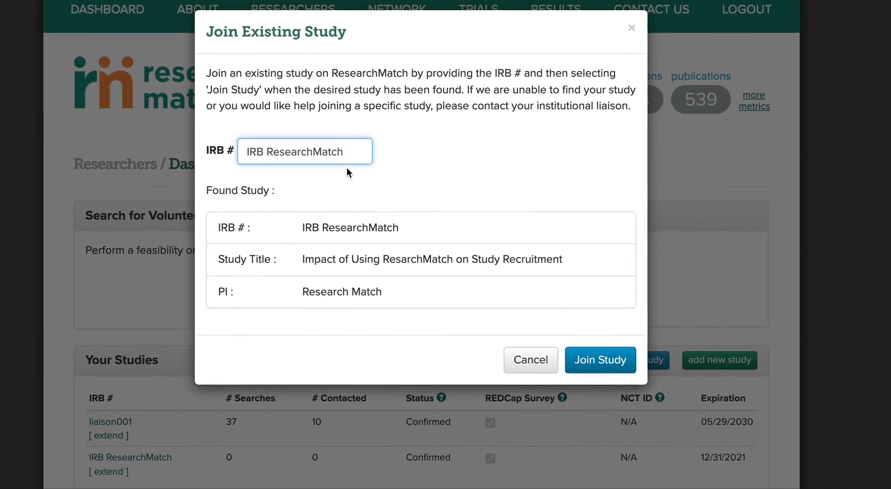